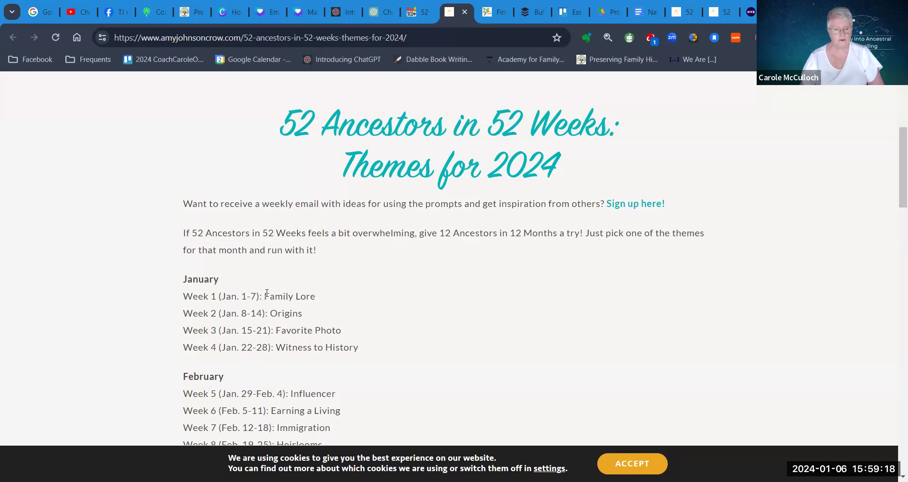
# Step: Highlight the Family Lore, Witness to History and Week 2 Origins themes, then return to Jemima's article draft
pyautogui.moveTo(264, 297); pyautogui.dragTo(341, 331)
pyautogui.click(296, 346)
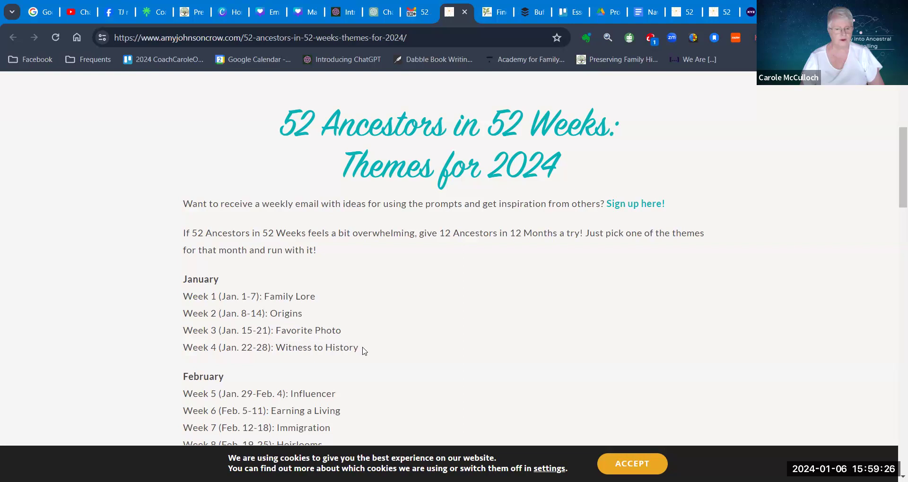
pyautogui.moveTo(276, 348); pyautogui.dragTo(364, 350)
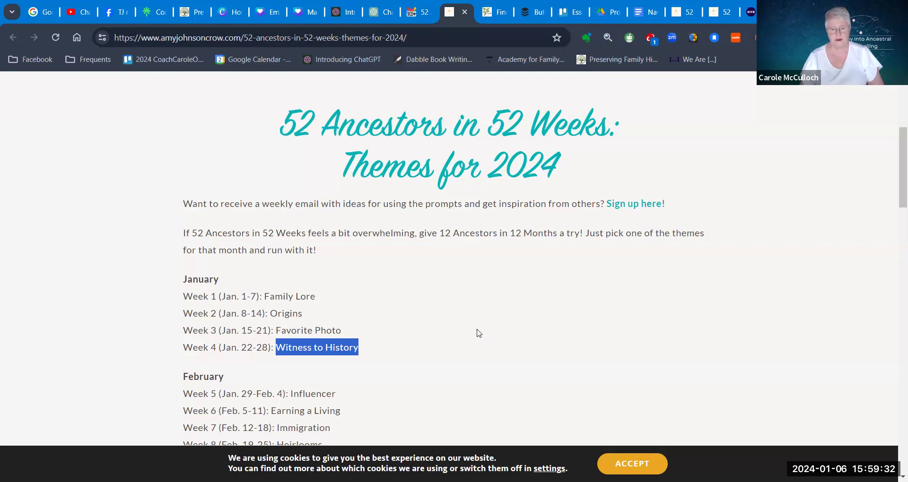
pyautogui.click(303, 317)
pyautogui.moveTo(303, 317); pyautogui.dragTo(183, 315)
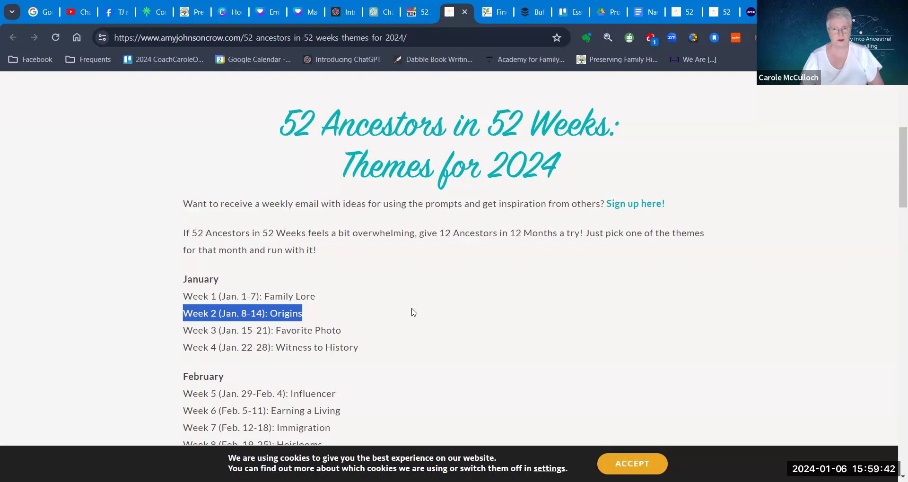
pyautogui.click(751, 12)
pyautogui.moveTo(423, 202)
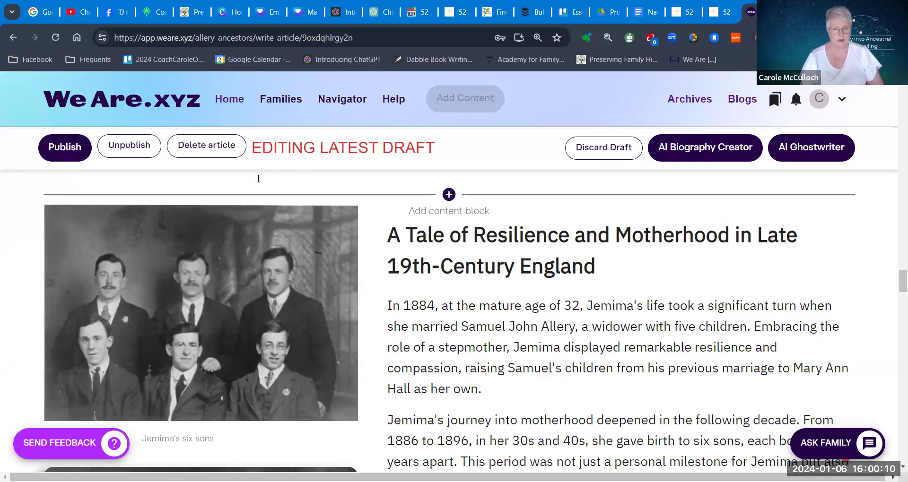
pyautogui.click(393, 234)
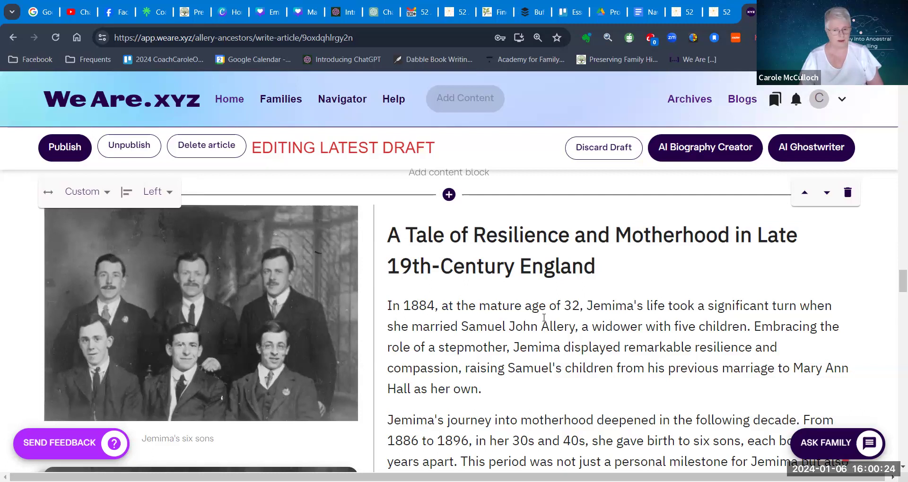
pyautogui.scroll(-1, 541, 315)
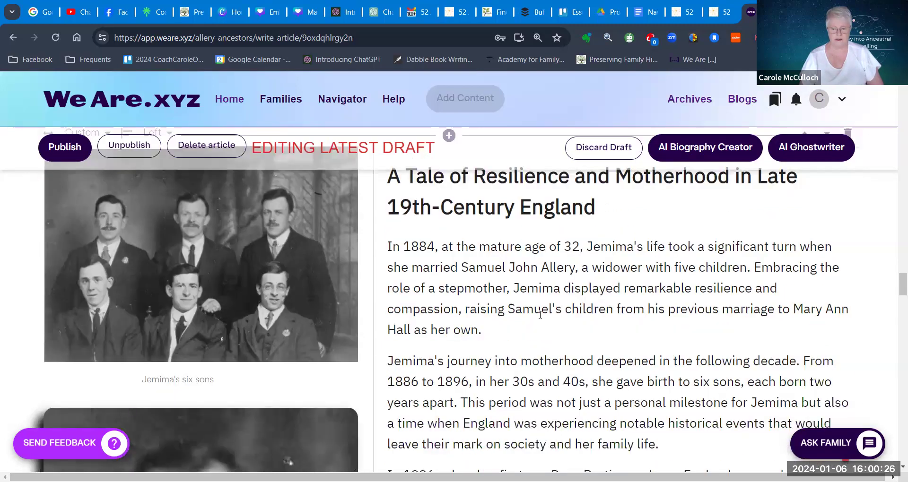
pyautogui.scroll(-1, 540, 315)
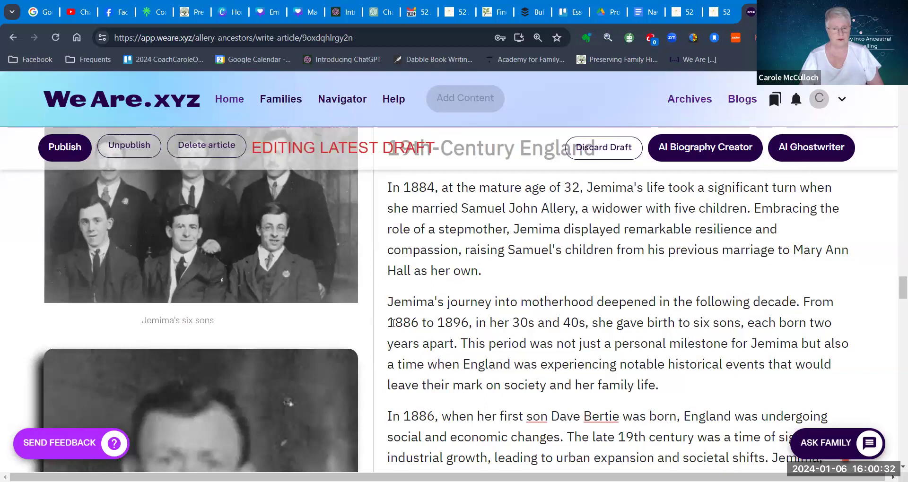
pyautogui.moveTo(460, 322); pyautogui.dragTo(468, 323)
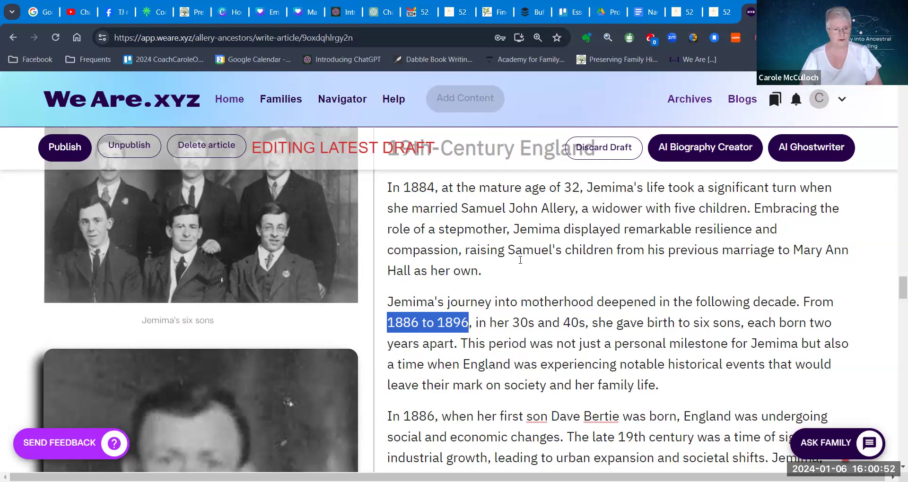
pyautogui.scroll(3, 520, 259)
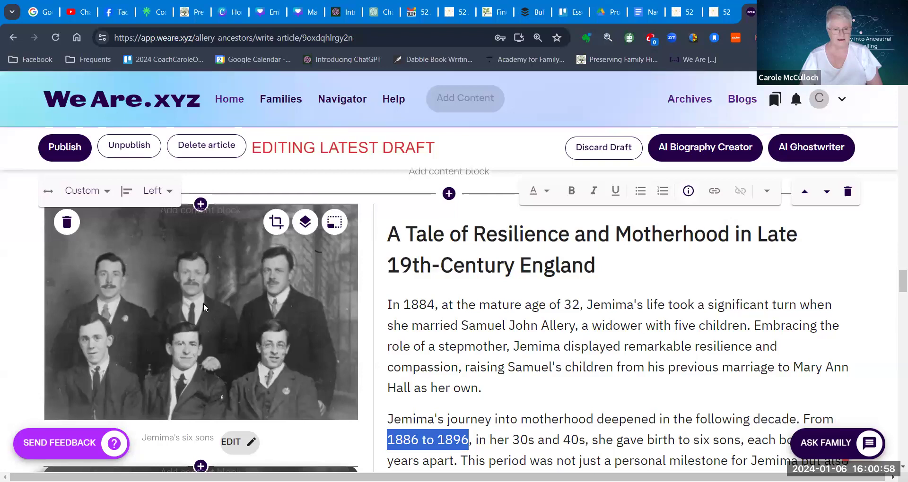
# Step: Scroll the article draft past the sons' photos to the Their Final Years gravestone section
pyautogui.scroll(-1, 203, 303)
pyautogui.scroll(-3, 205, 307)
pyautogui.scroll(-9, 205, 307)
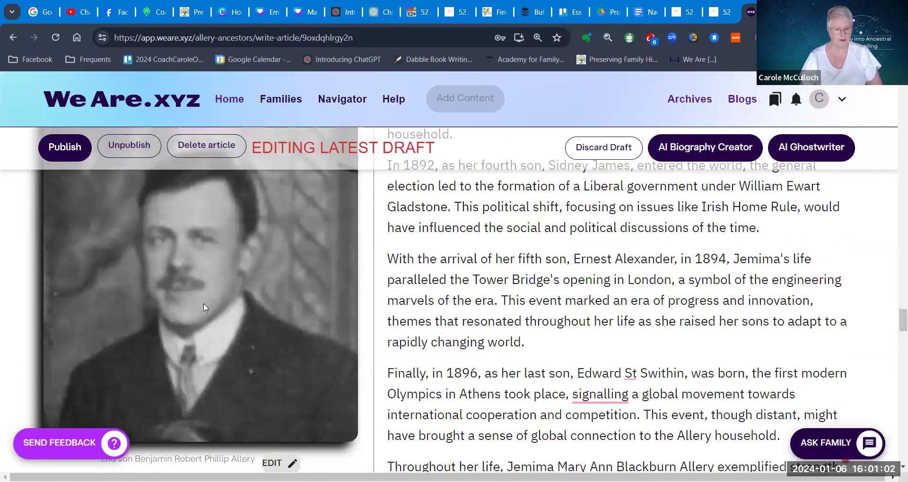
pyautogui.scroll(-4, 204, 307)
pyautogui.scroll(-3, 203, 306)
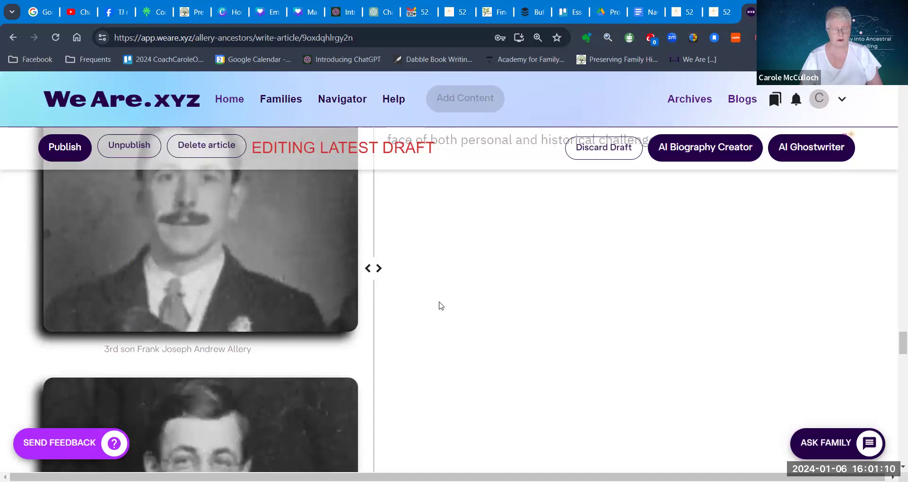
pyautogui.scroll(-10, 439, 306)
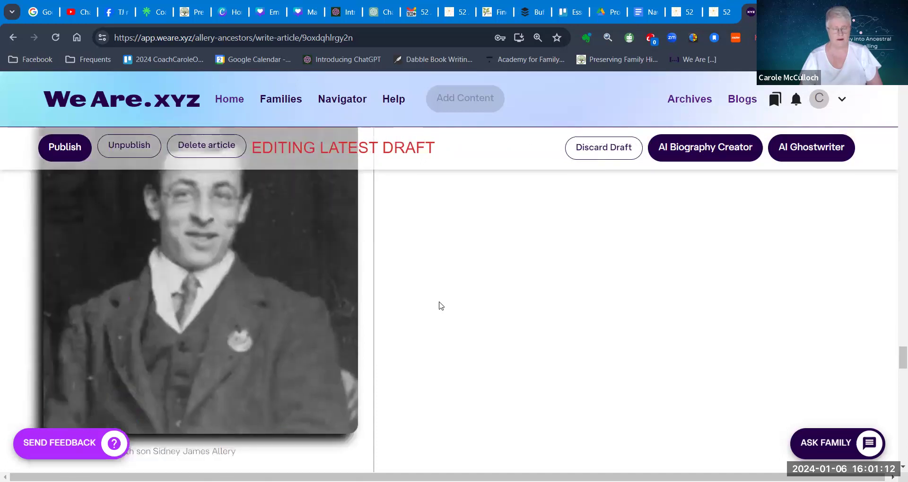
pyautogui.scroll(-10, 439, 306)
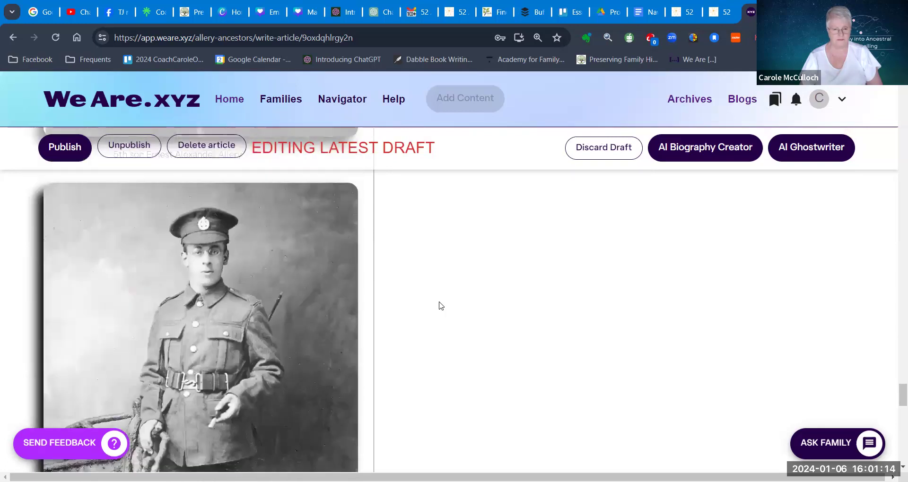
pyautogui.scroll(-10, 438, 306)
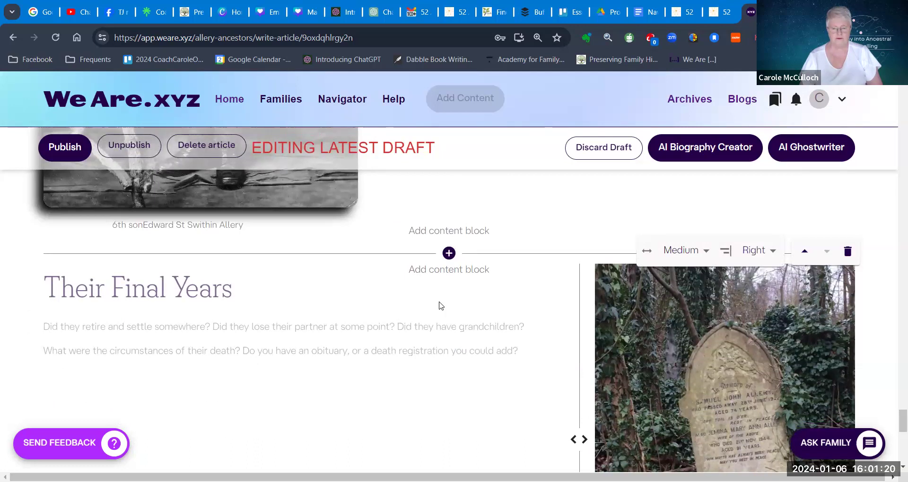
pyautogui.scroll(-1, 439, 306)
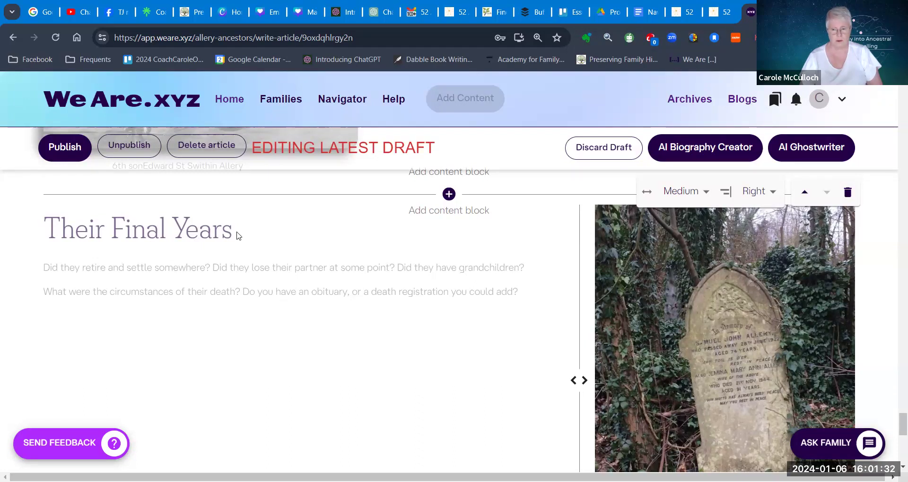
# Step: Remove both lines of Their Final Years placeholder heading and questions next to the gravestone photo
pyautogui.moveTo(685, 320)
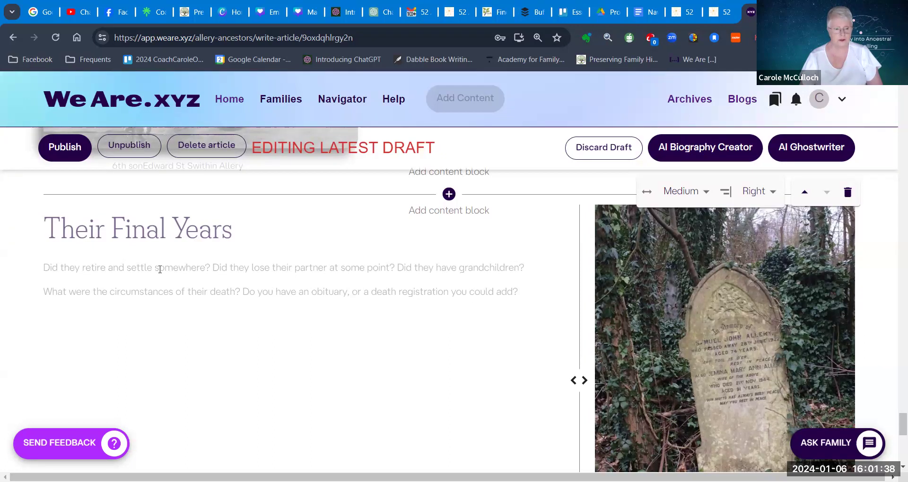
pyautogui.moveTo(44, 267); pyautogui.dragTo(521, 303)
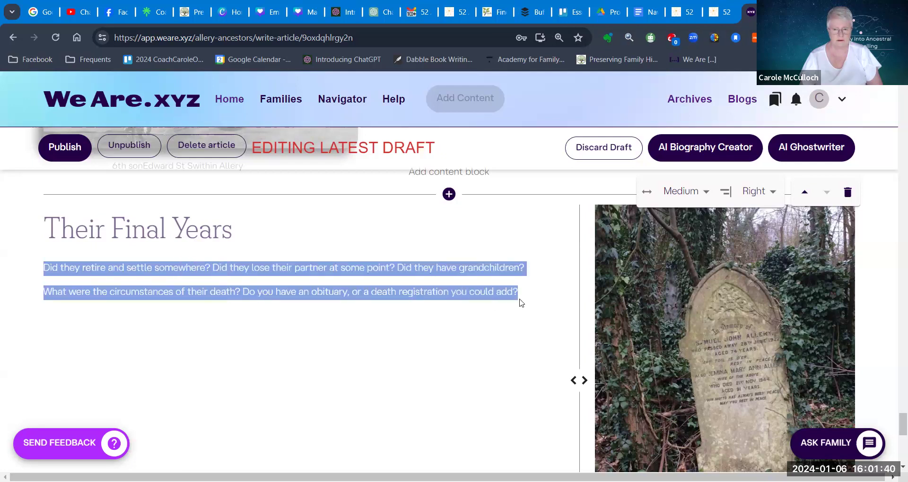
pyautogui.press('BackSpace')
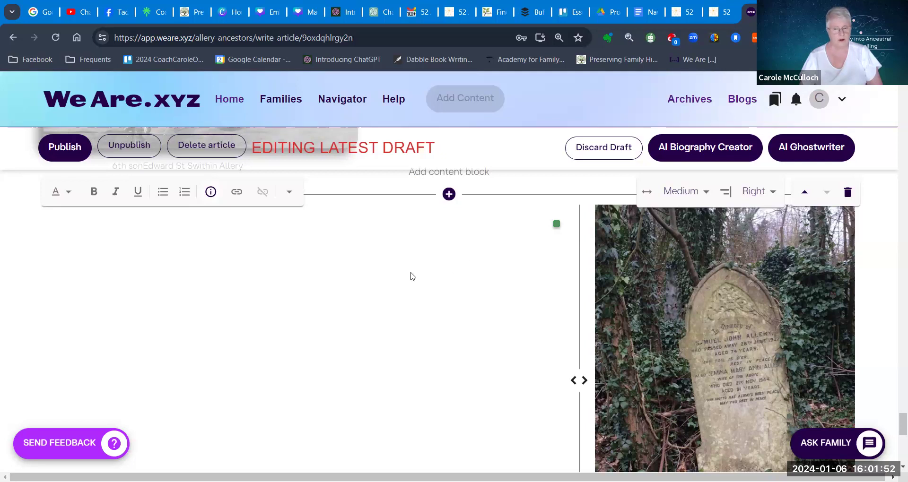
pyautogui.scroll(3, 410, 276)
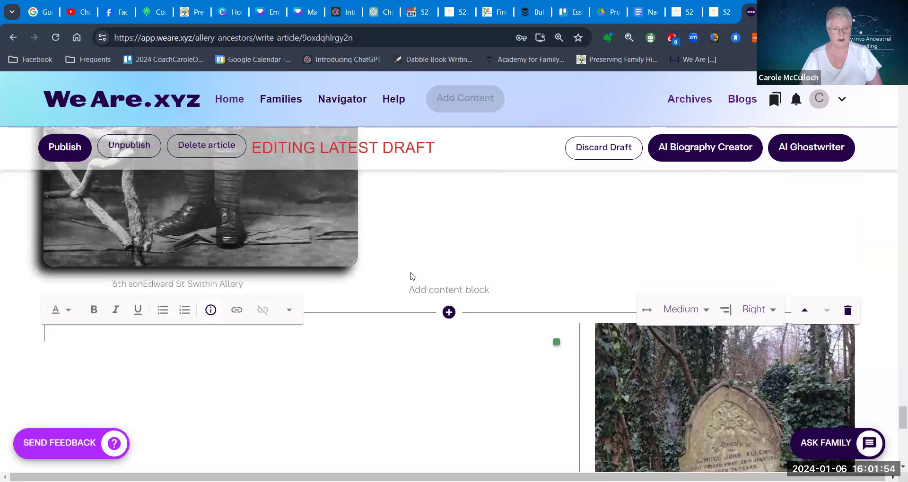
pyautogui.scroll(10, 411, 277)
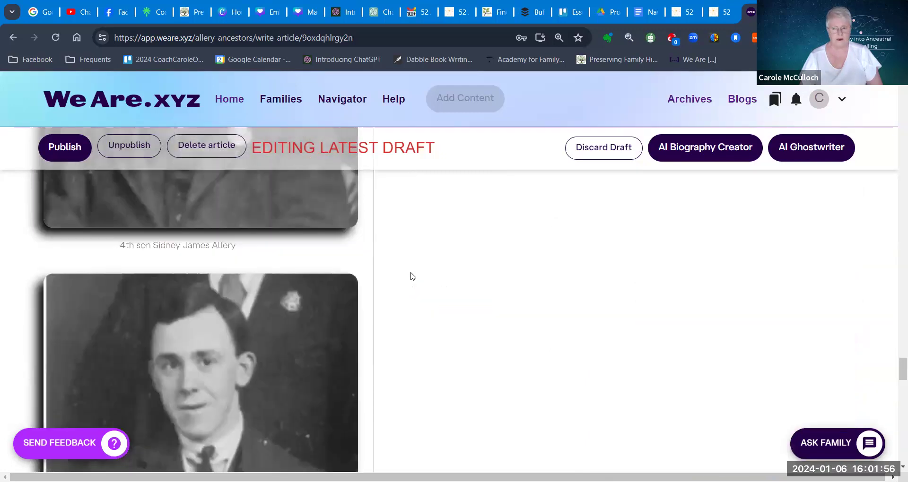
pyautogui.scroll(10, 410, 277)
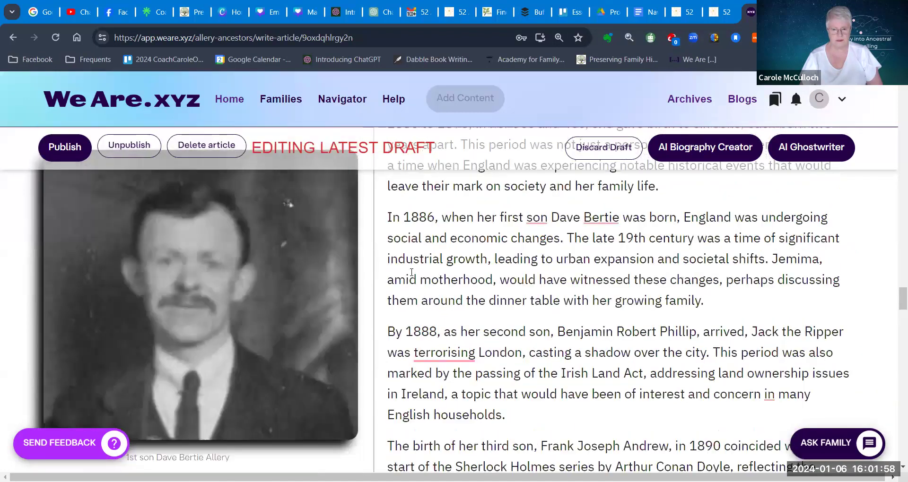
pyautogui.scroll(15, 411, 272)
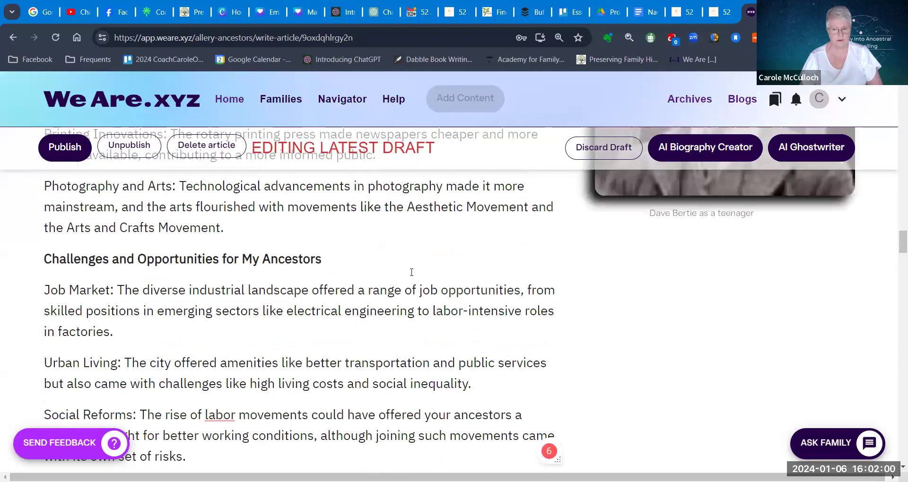
pyautogui.scroll(15, 412, 272)
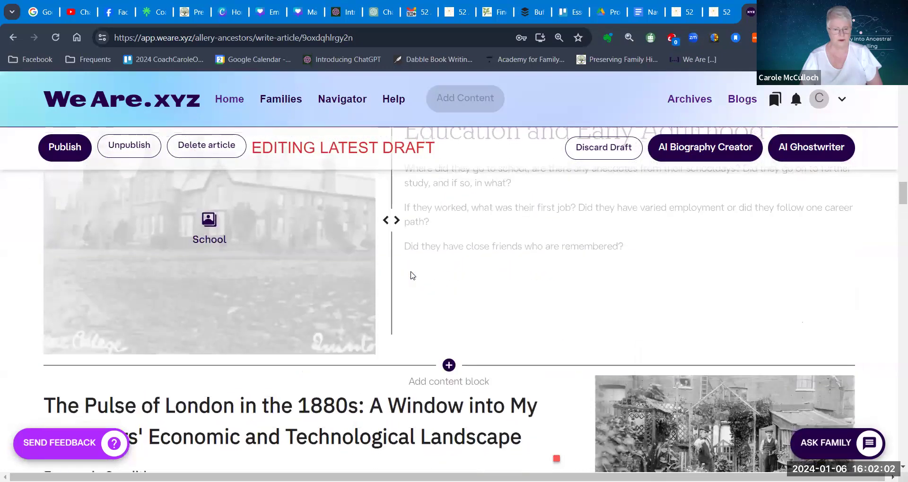
pyautogui.scroll(-5, 412, 276)
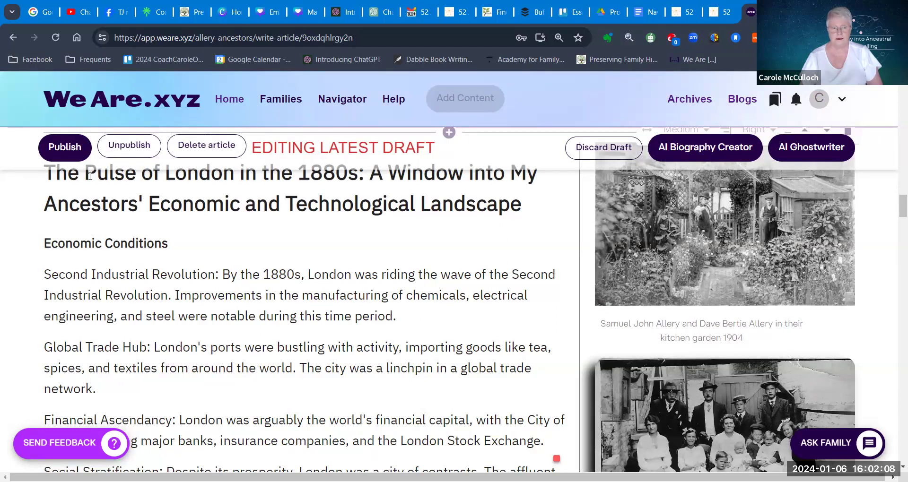
pyautogui.click(352, 186)
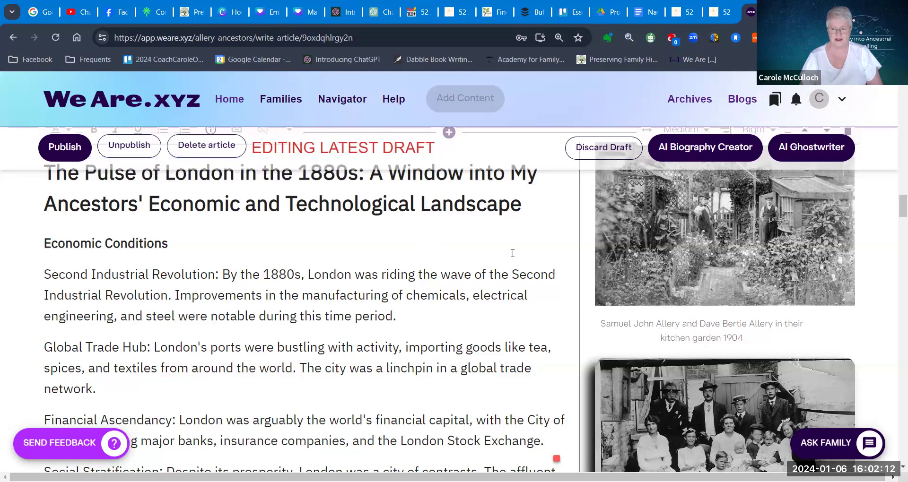
pyautogui.moveTo(621, 260)
pyautogui.scroll(5, 501, 279)
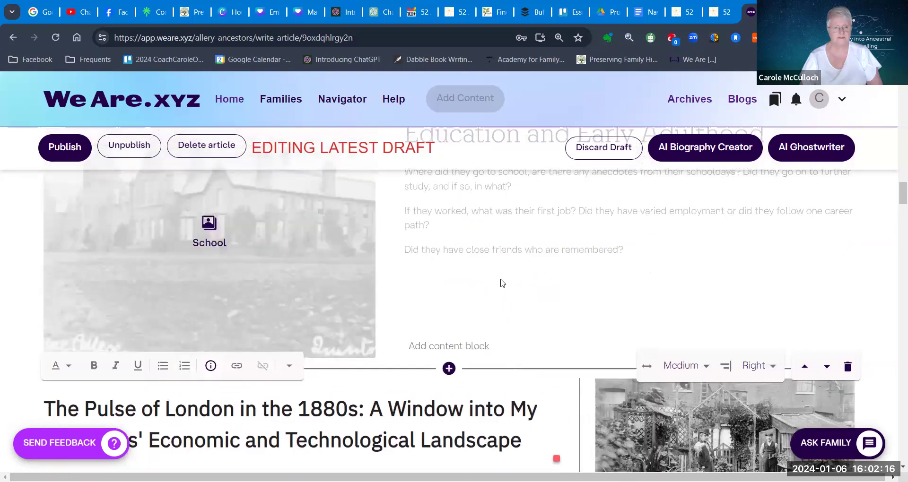
pyautogui.scroll(1, 502, 283)
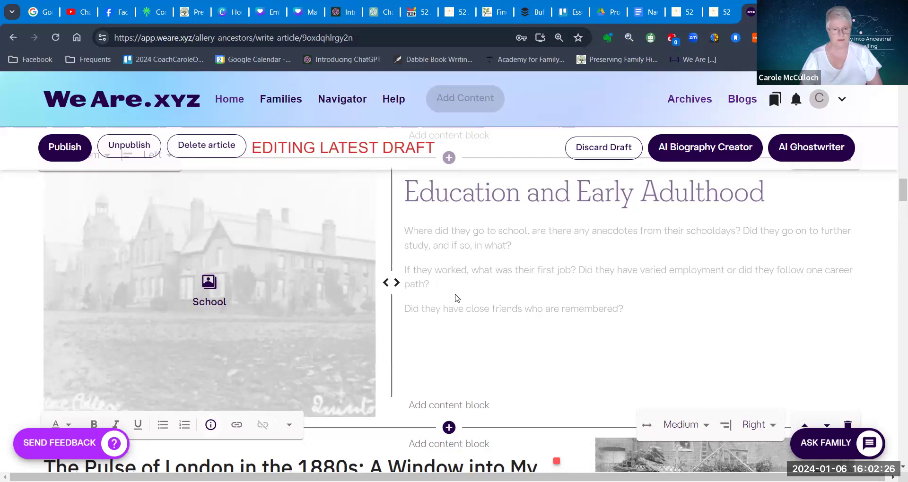
pyautogui.scroll(3, 456, 297)
pyautogui.scroll(5, 456, 294)
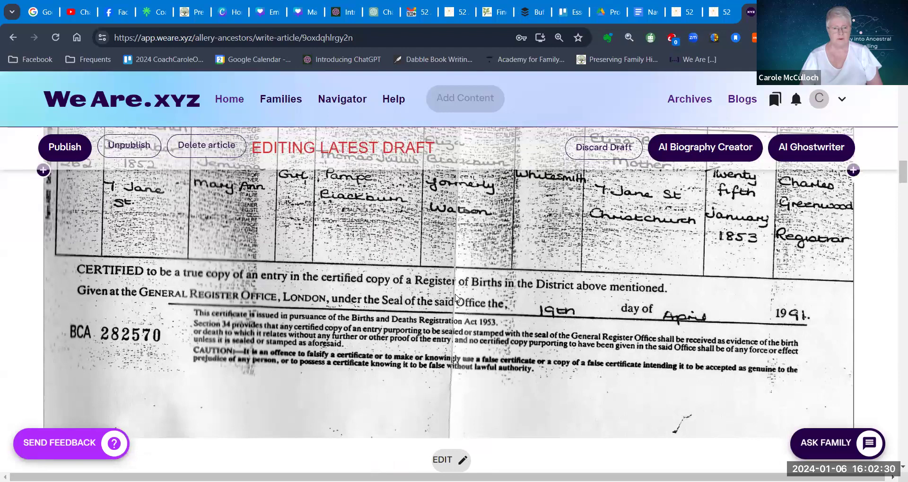
pyautogui.scroll(4, 455, 298)
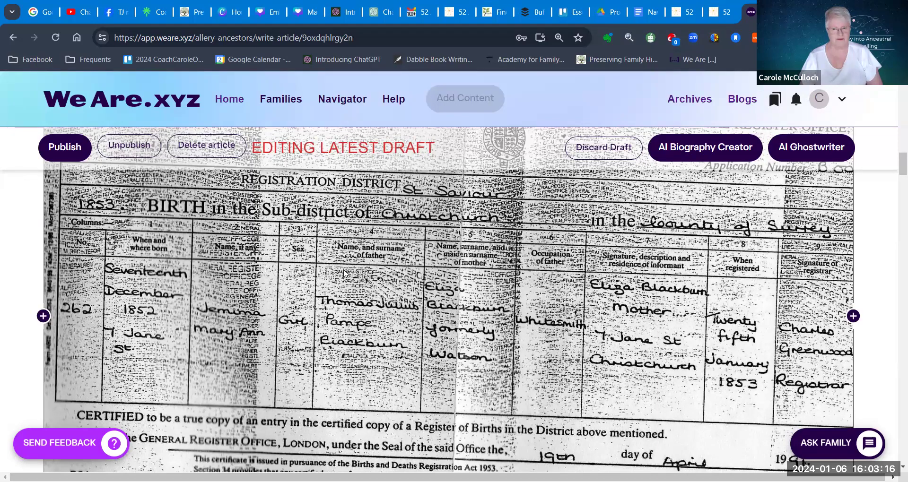
pyautogui.scroll(5, 344, 273)
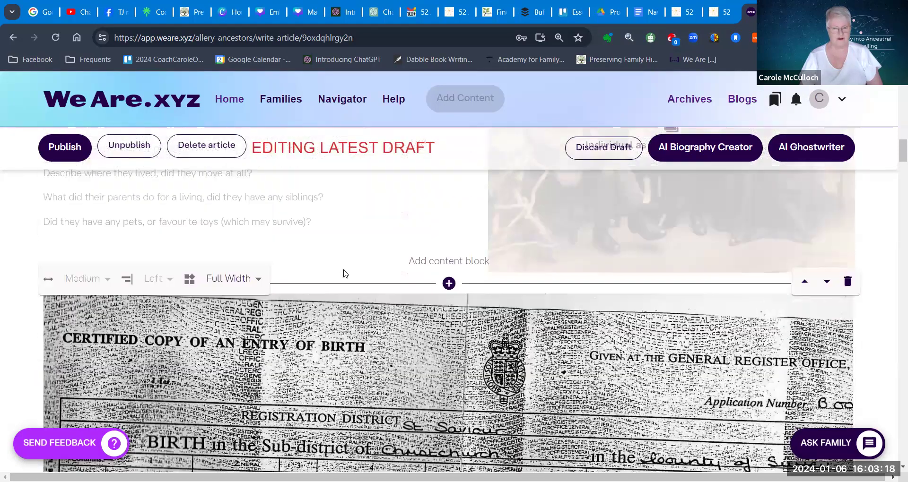
pyautogui.scroll(3, 344, 274)
pyautogui.scroll(1, 343, 273)
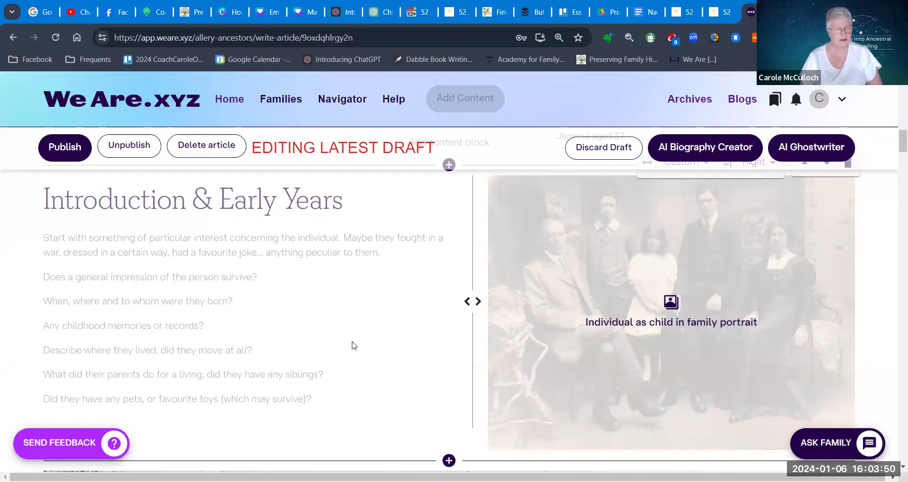
pyautogui.scroll(5, 353, 346)
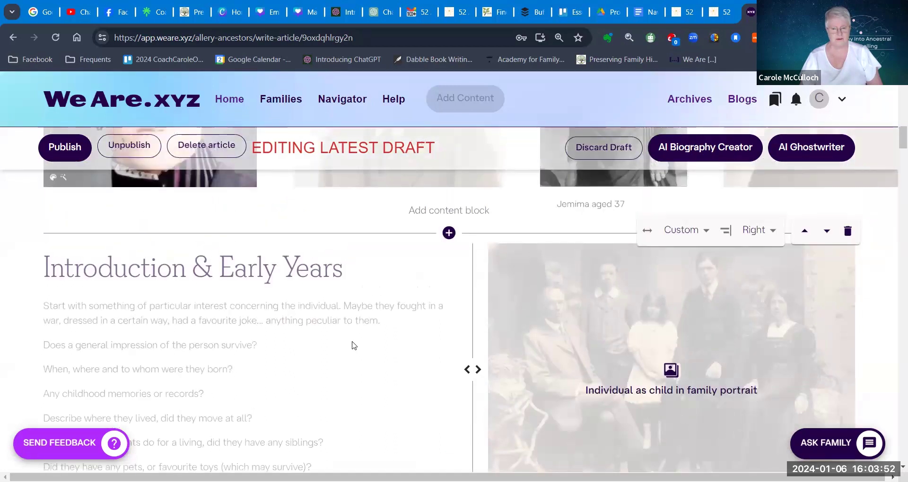
pyautogui.scroll(1, 352, 346)
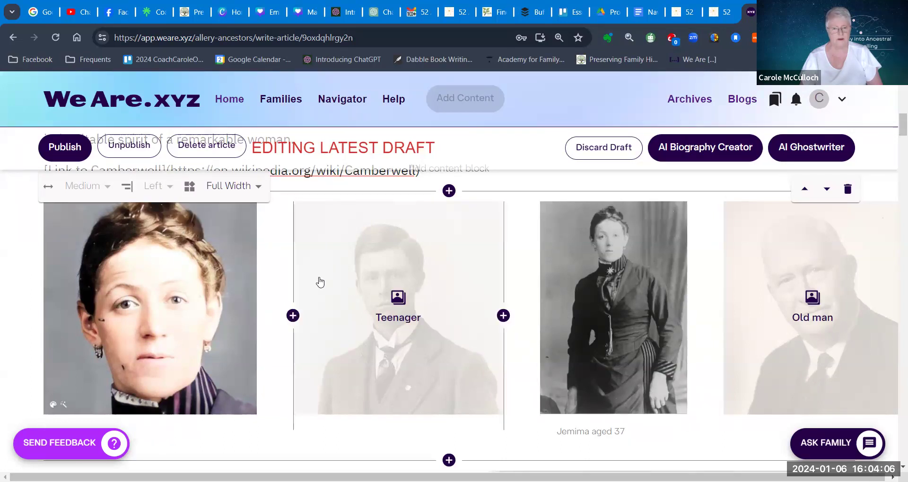
pyautogui.scroll(4, 321, 282)
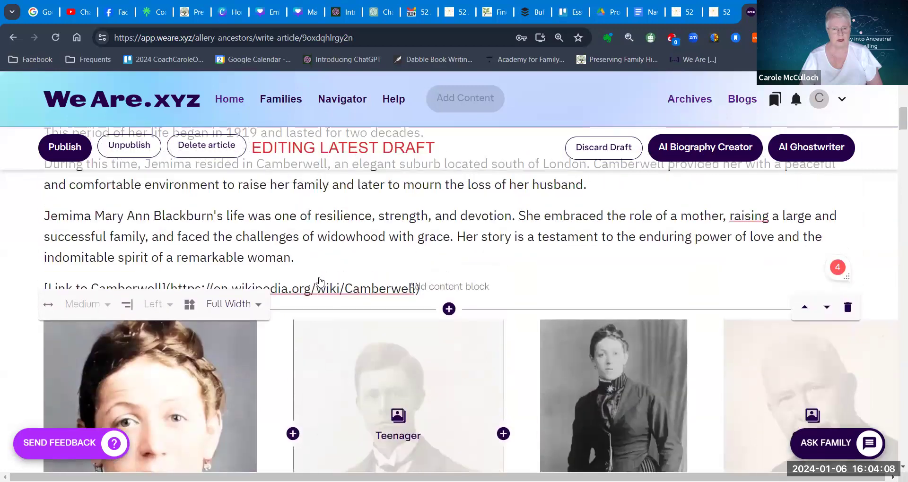
pyautogui.scroll(4, 320, 277)
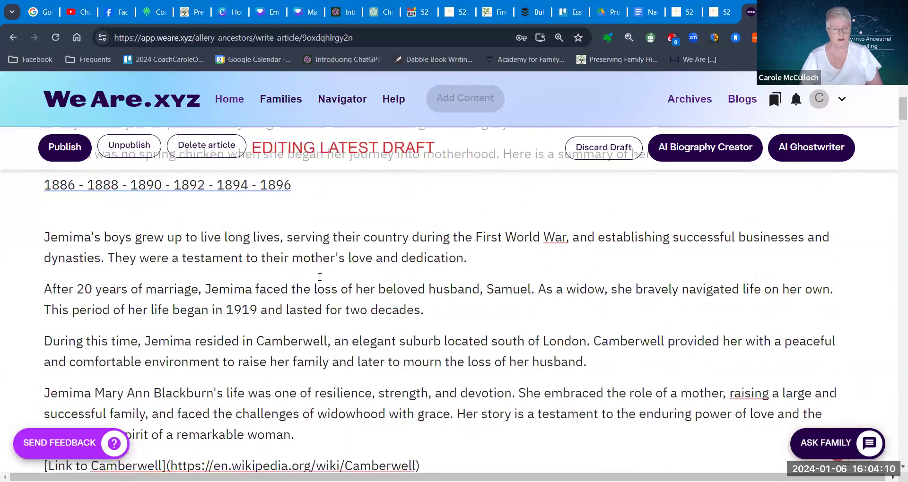
pyautogui.scroll(4, 319, 277)
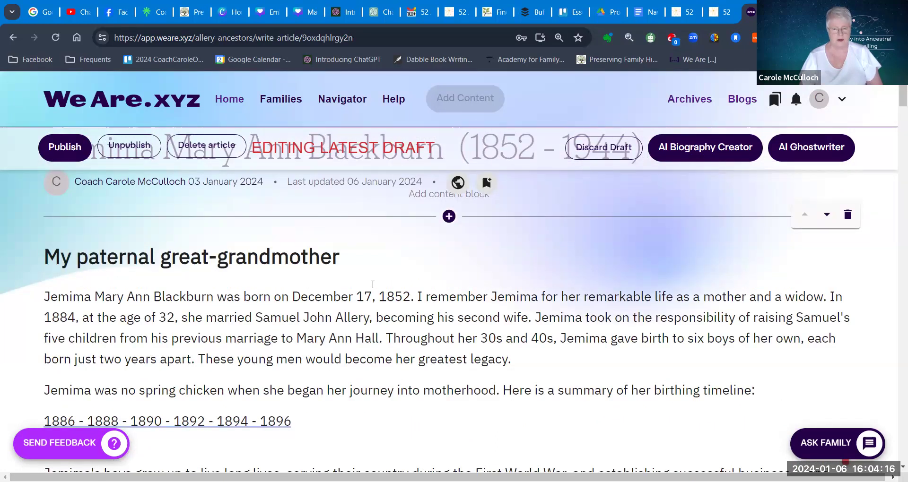
pyautogui.scroll(1, 368, 280)
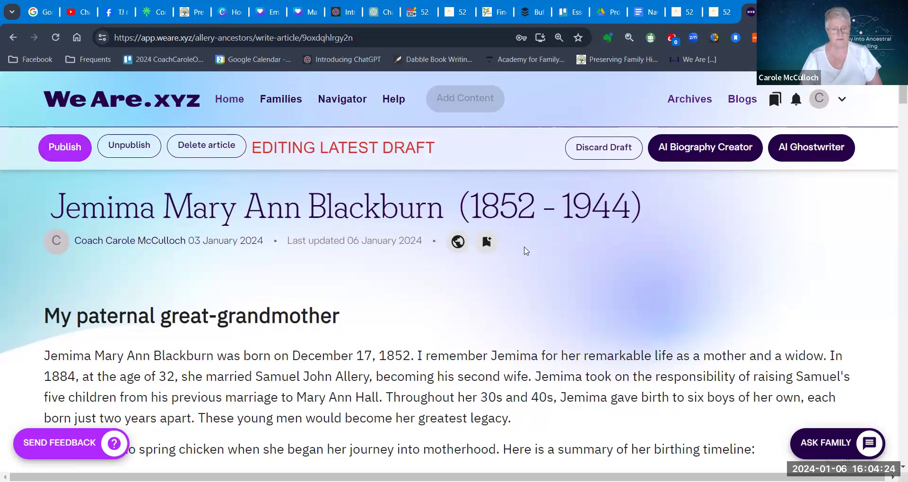
# Step: Publish the Jemima Mary Ann Blackburn article and reopen it as an editable draft via EDIT
pyautogui.moveTo(607, 286)
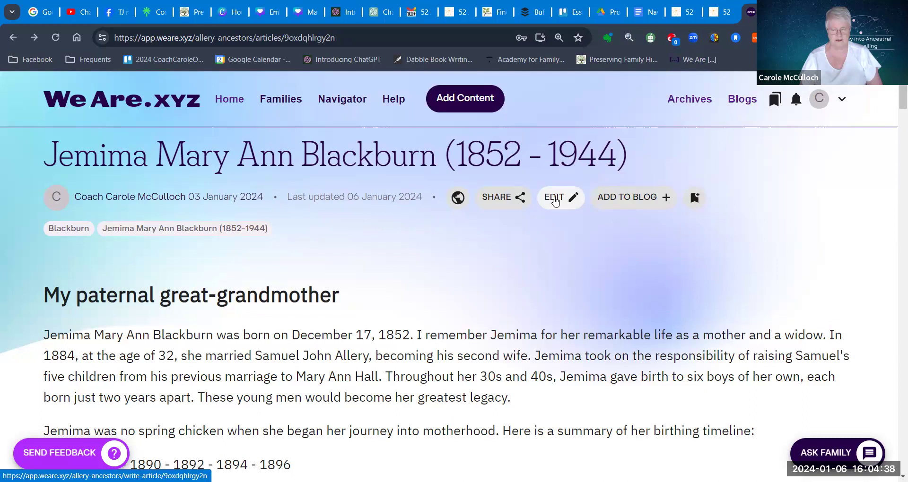
pyautogui.click(556, 201)
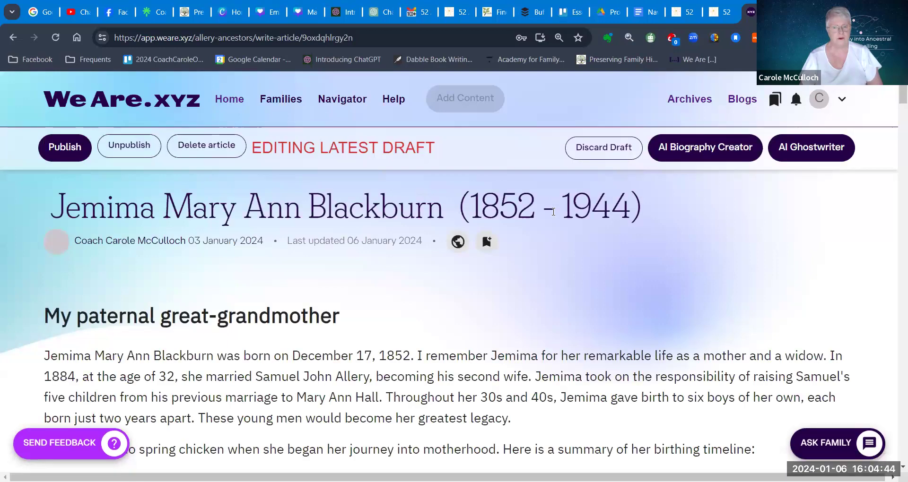
pyautogui.moveTo(542, 293)
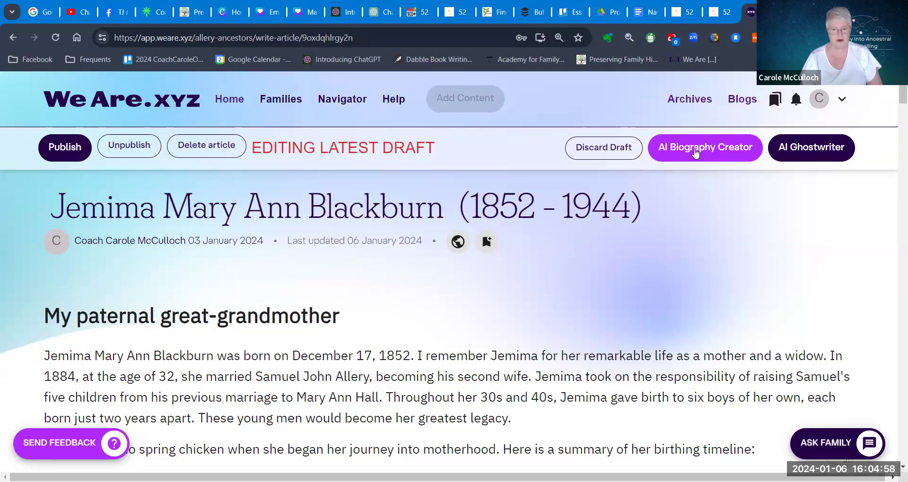
pyautogui.moveTo(443, 303)
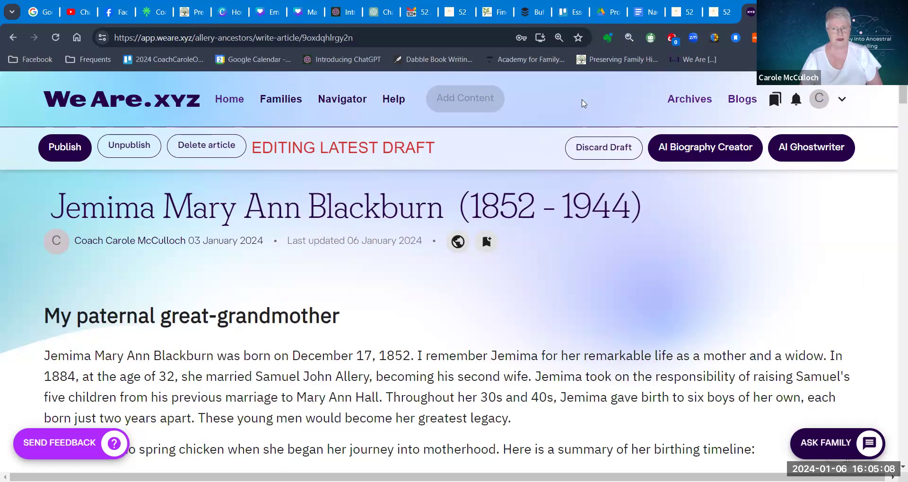
# Step: Switch to the 52 Ancestors in 52 Weeks page and return to its top
pyautogui.click(682, 14)
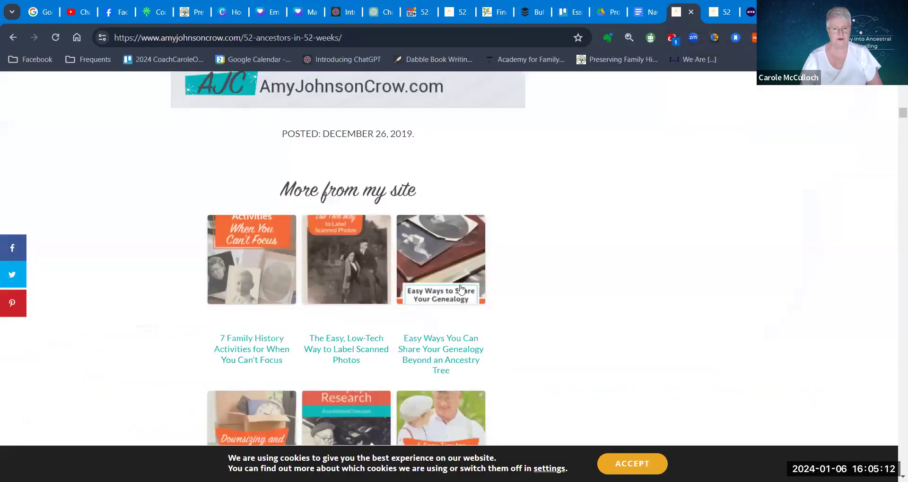
pyautogui.scroll(15, 449, 299)
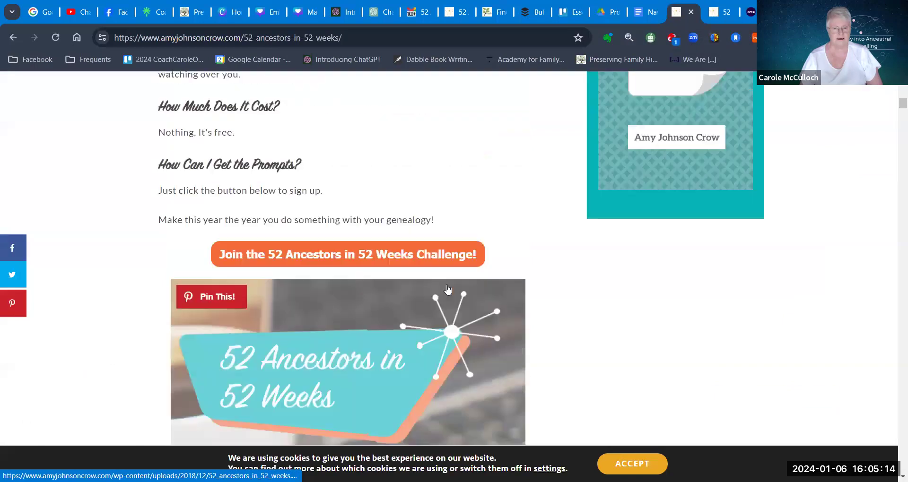
pyautogui.scroll(15, 448, 288)
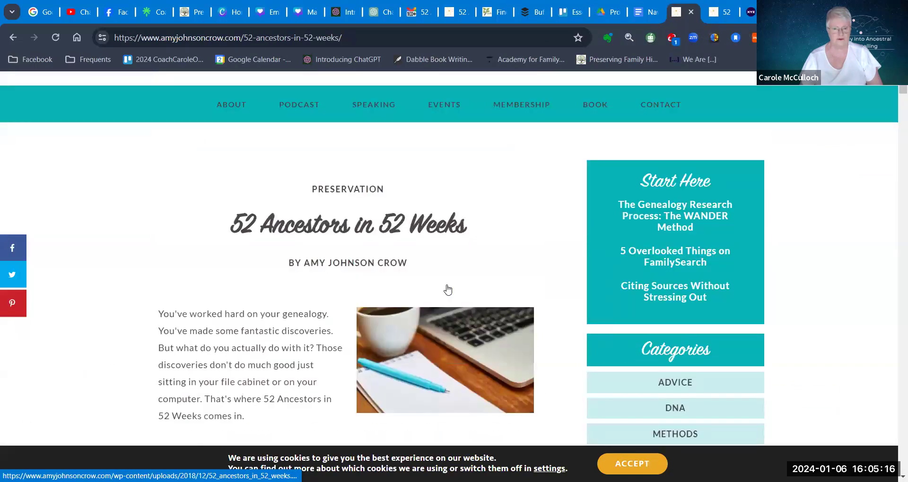
pyautogui.scroll(3, 447, 286)
pyautogui.scroll(-4, 447, 288)
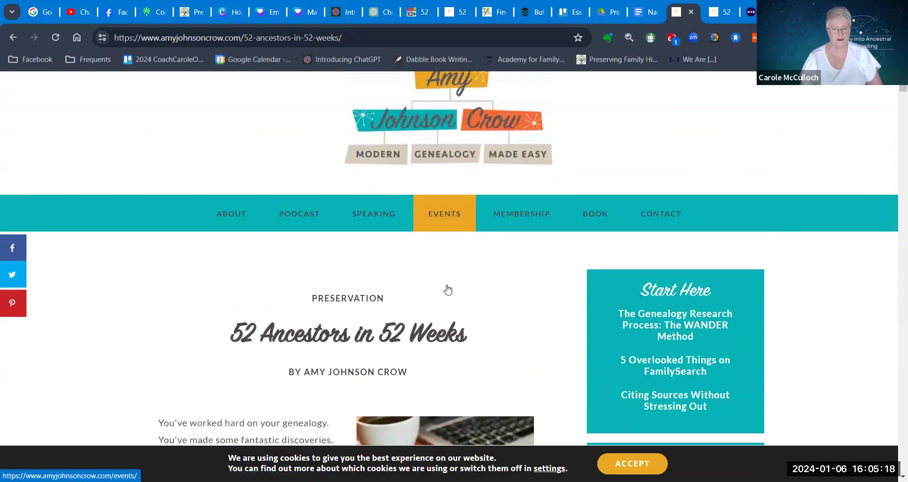